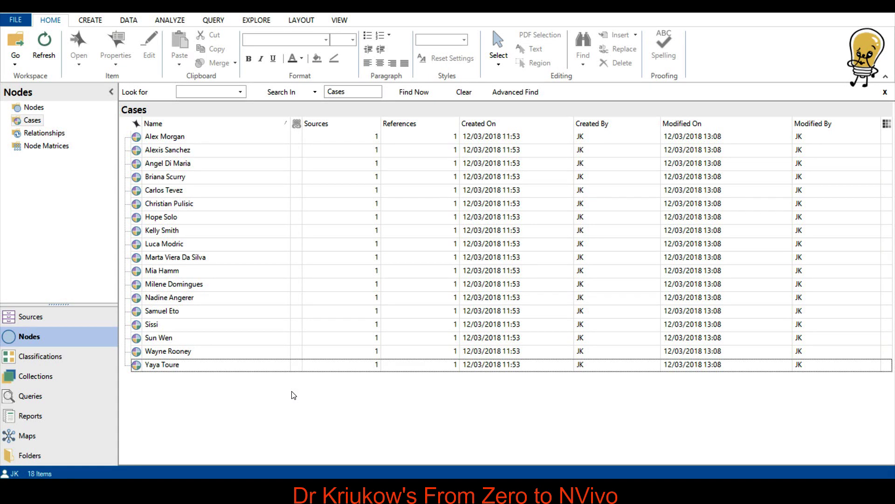
Step: Open the Person classification sheet from Case Classifications, listing its 18 cases
click(31, 356)
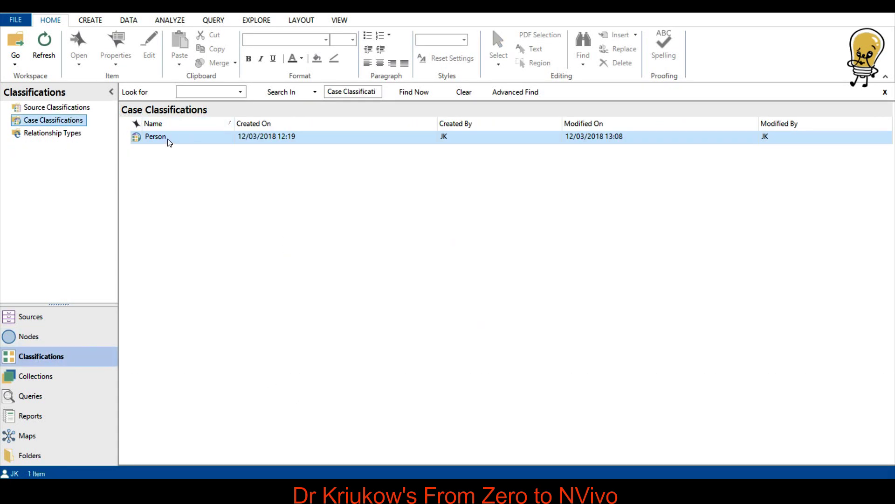
right_click(163, 141)
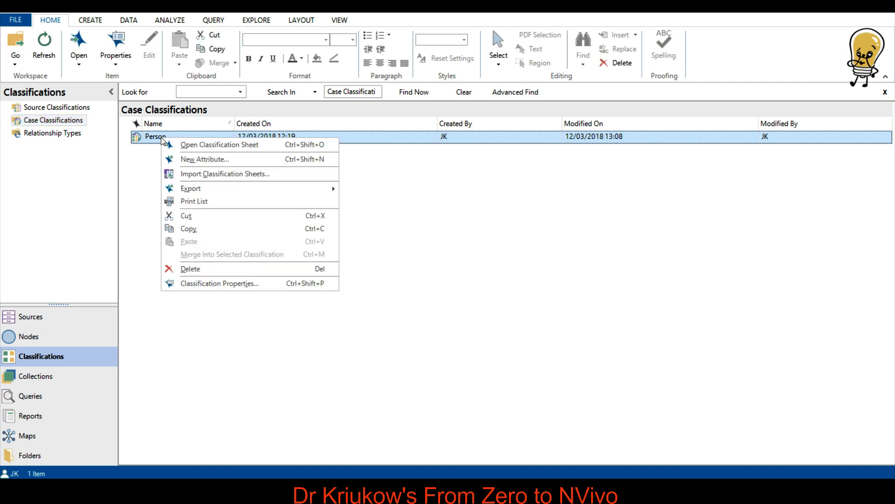
click(193, 147)
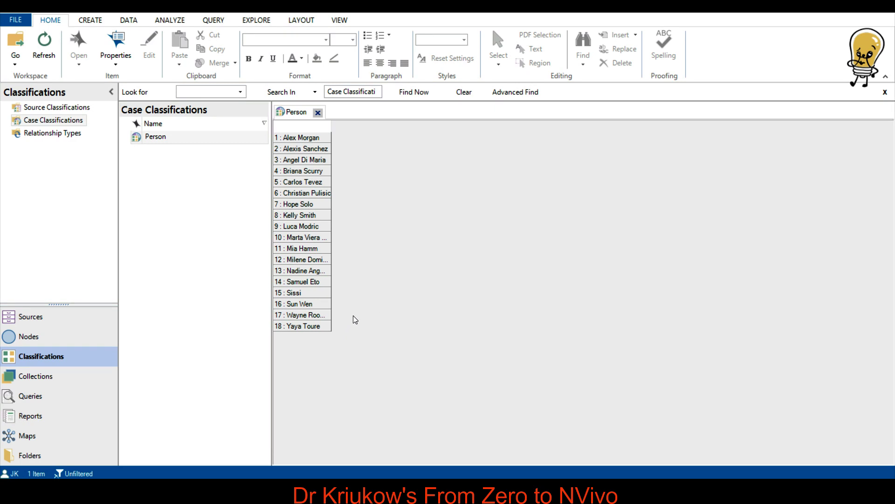
click(336, 137)
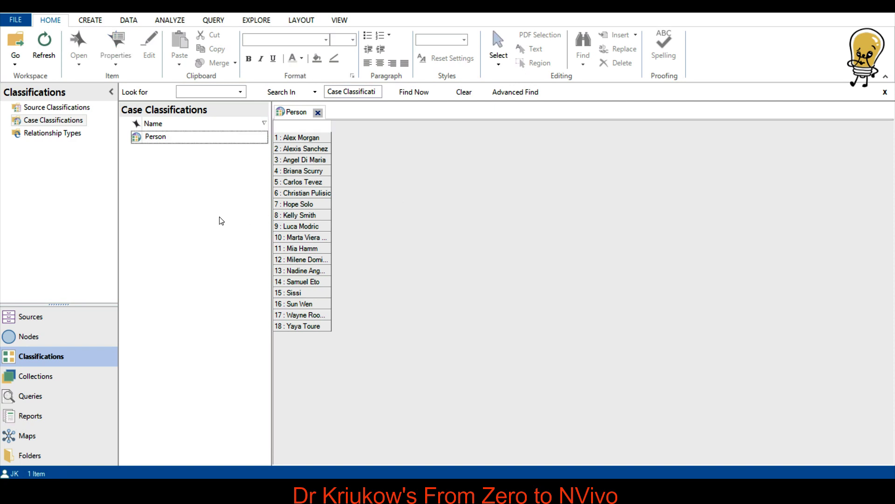
Step: Begin a new attribute for Person, move its dialog aside, and show the Type choices
right_click(163, 142)
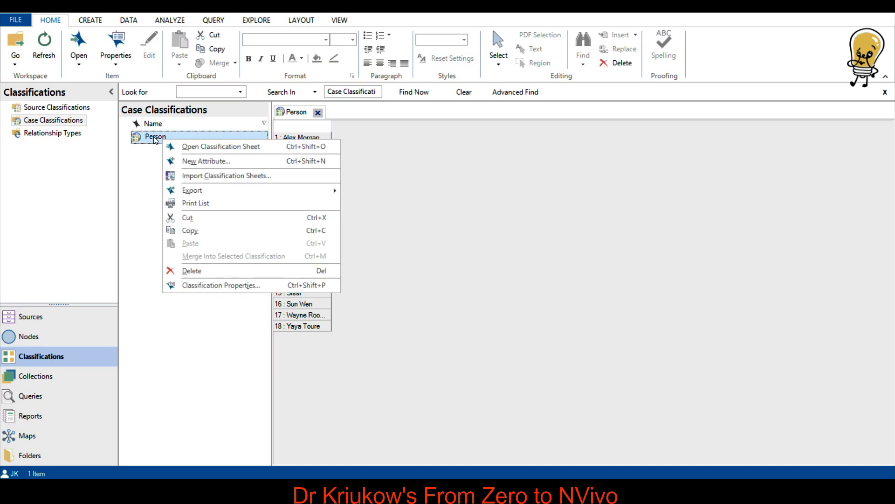
click(187, 164)
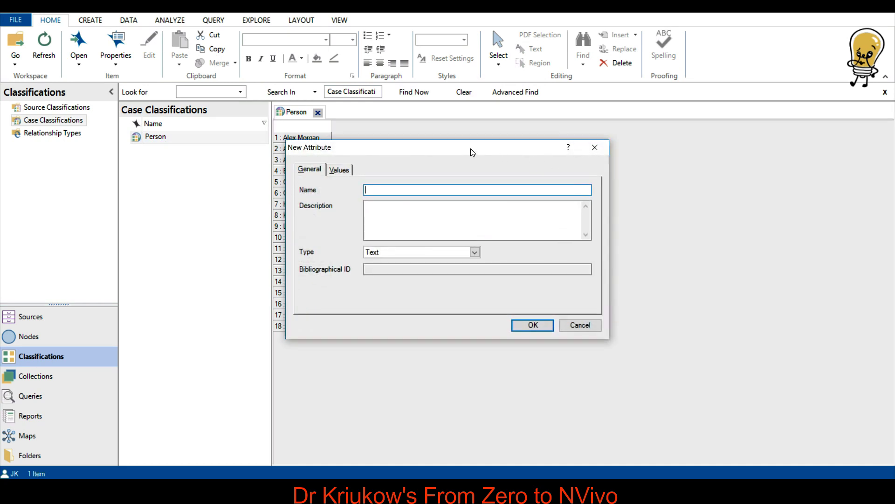
drag(471, 148, 501, 153)
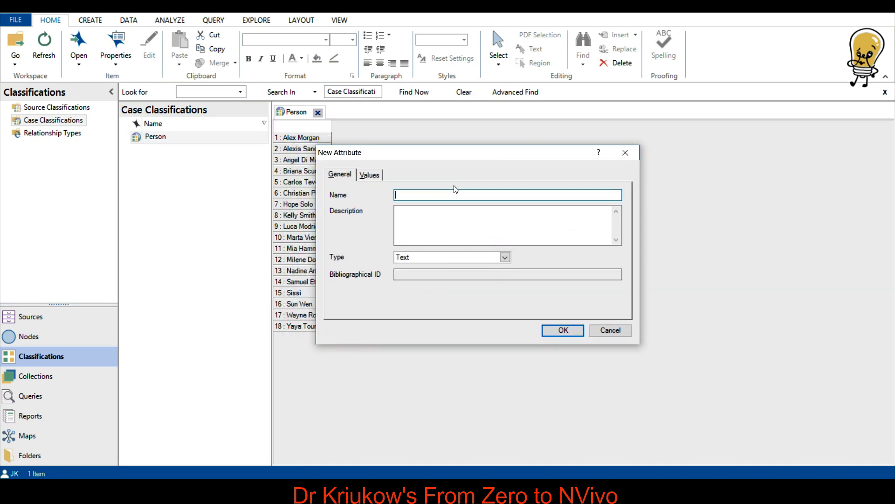
drag(452, 156, 639, 188)
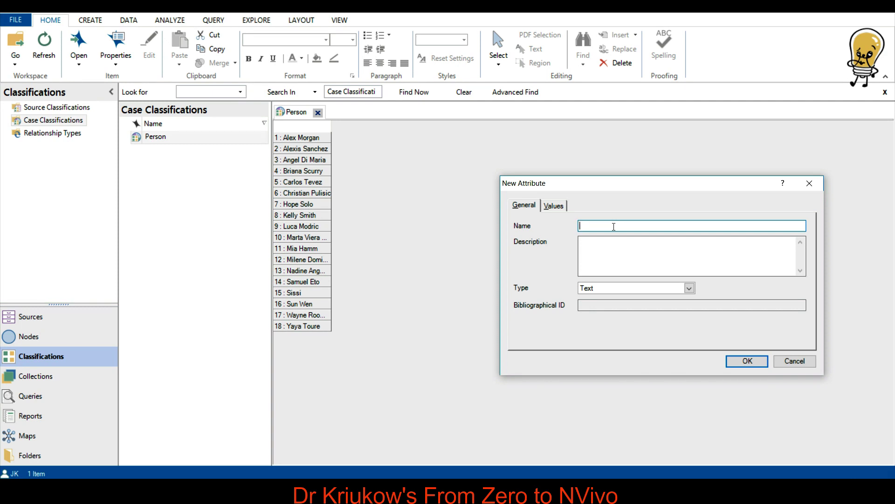
click(689, 289)
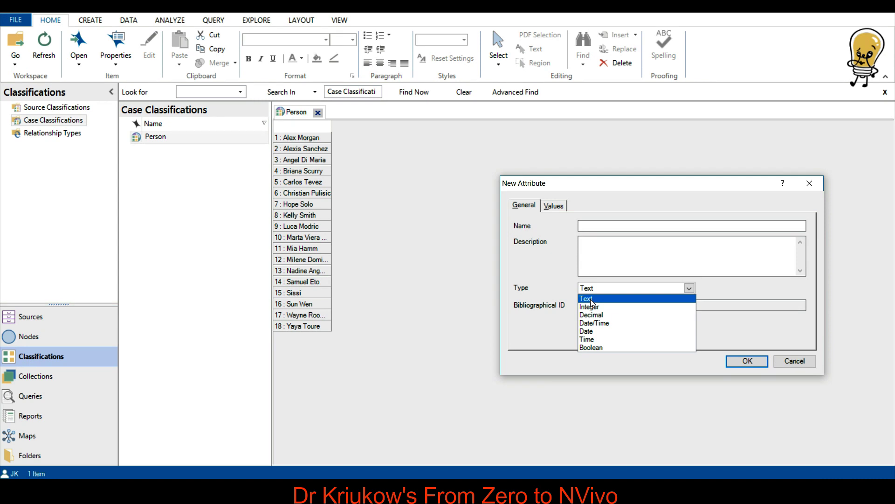
Step: Check the new attribute's Values tab, then set its type to Boolean
click(590, 298)
click(552, 206)
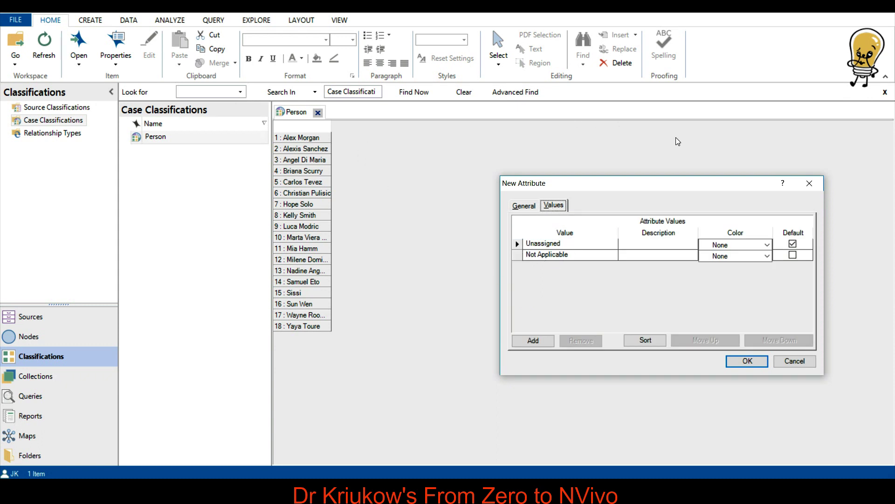
click(527, 205)
click(690, 289)
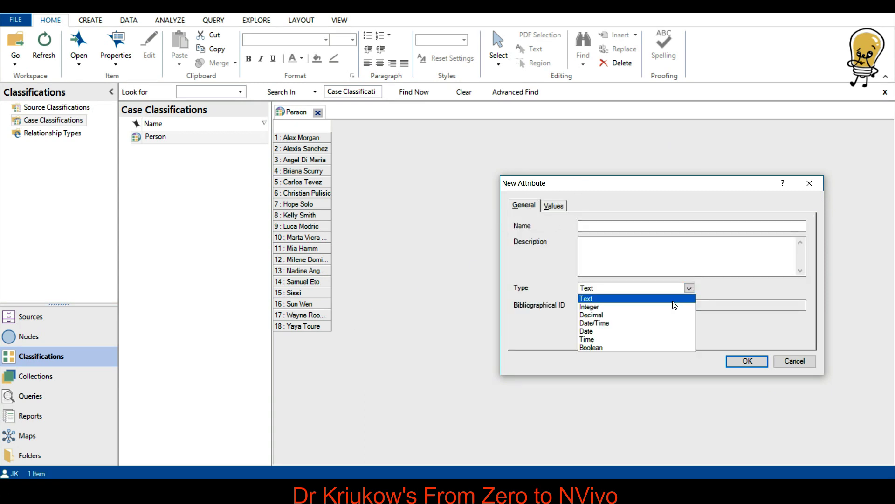
click(597, 347)
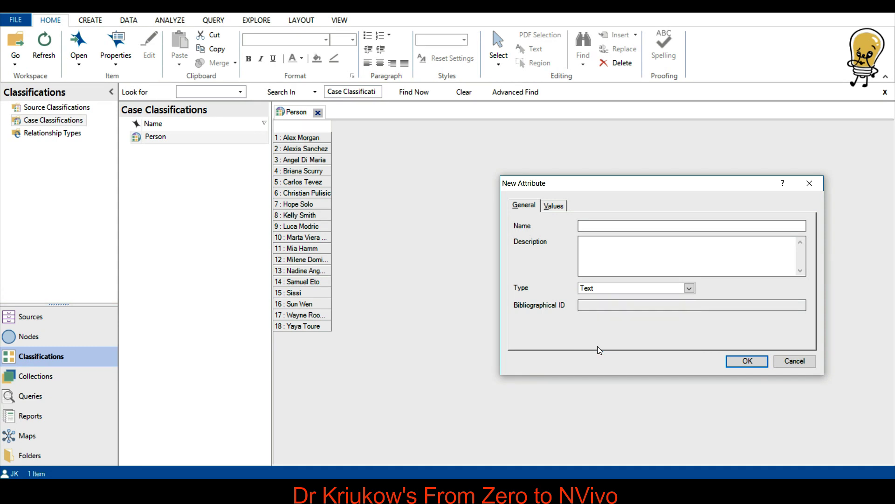
Step: Name the Boolean attribute 'Poor childhood' and review its No/Yes values
click(604, 223)
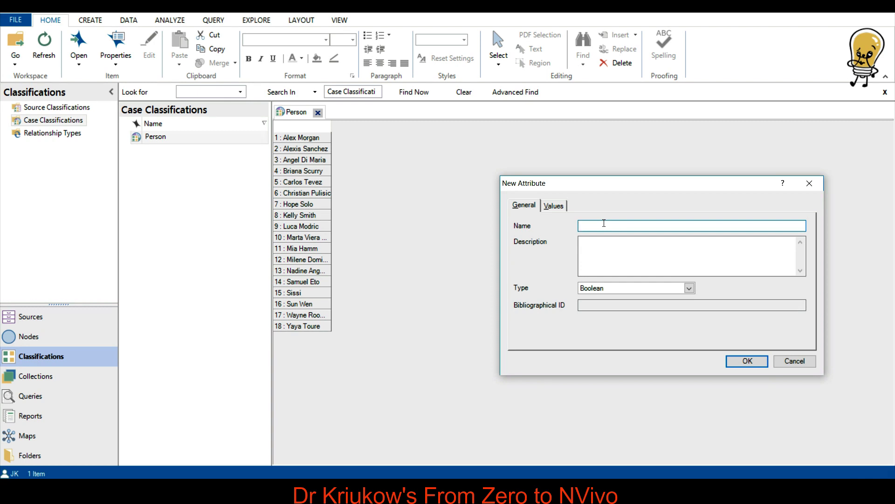
text(Poor childhood)
click(554, 208)
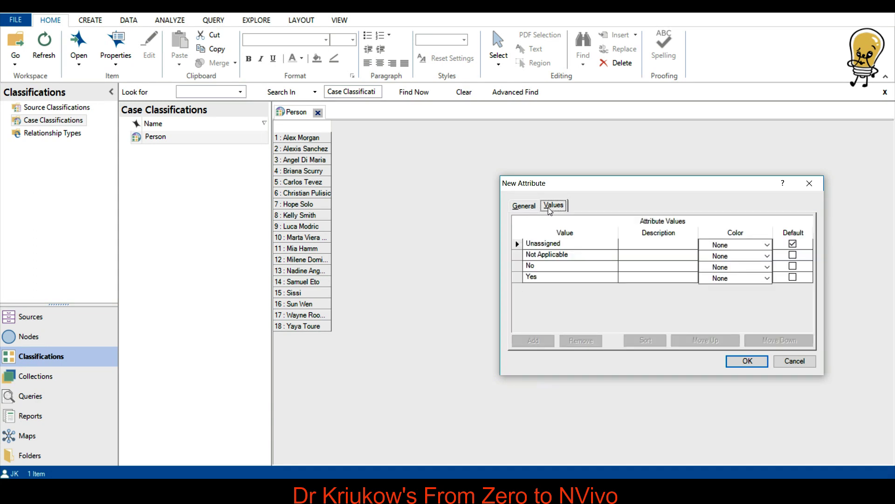
click(525, 207)
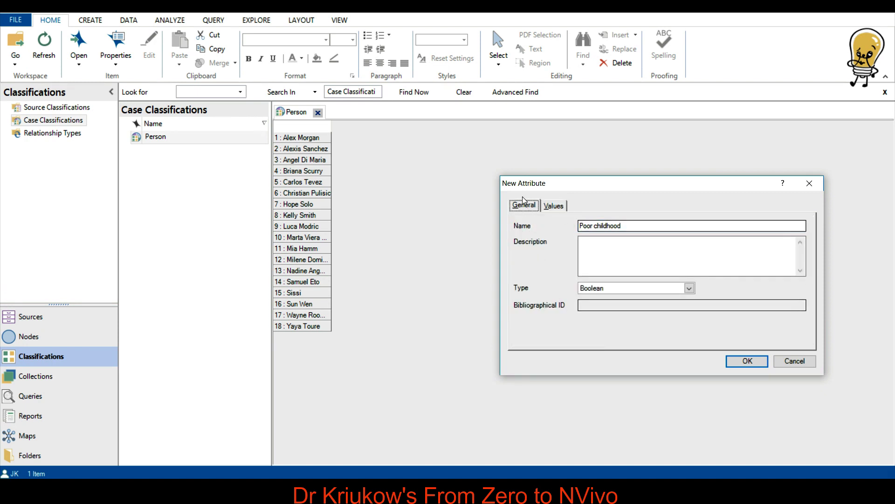
click(546, 206)
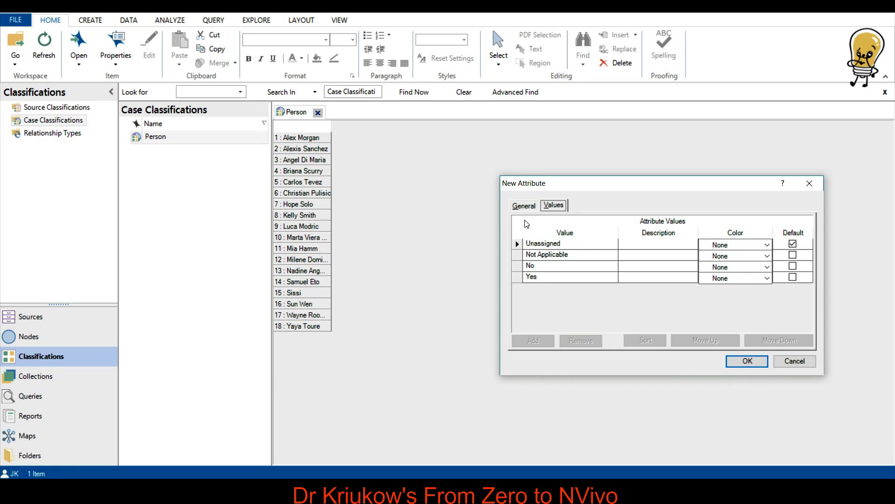
click(520, 206)
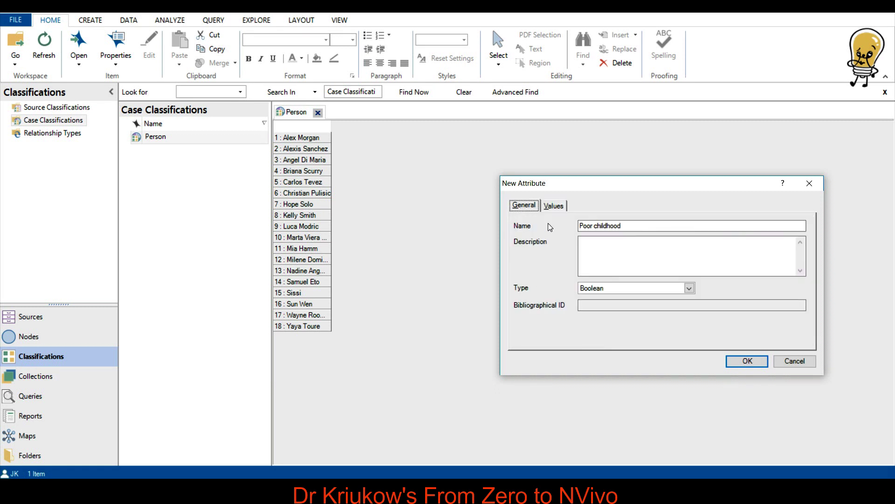
Step: Create the Poor childhood column and set case 3 to Yes, leaving case 5 Unassigned
click(748, 362)
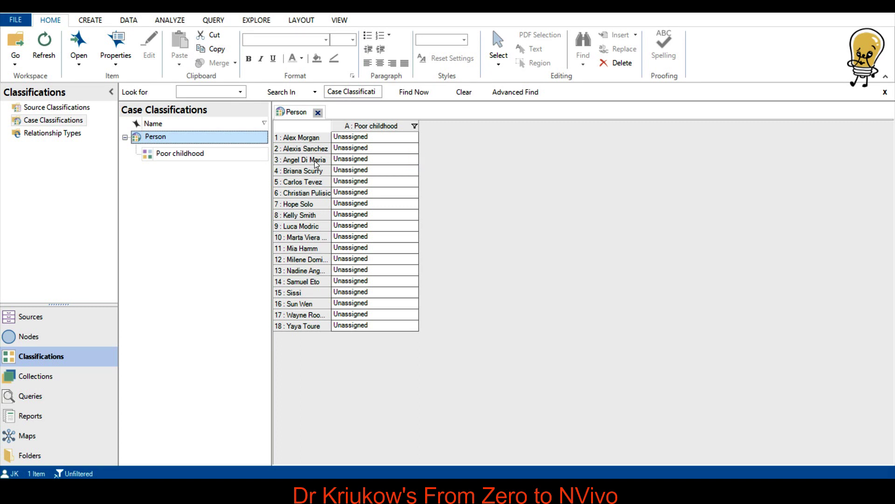
click(412, 159)
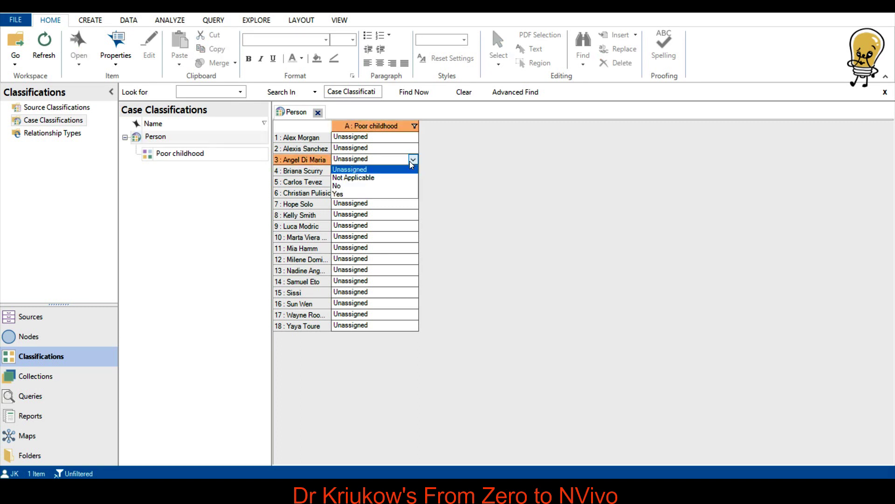
click(358, 195)
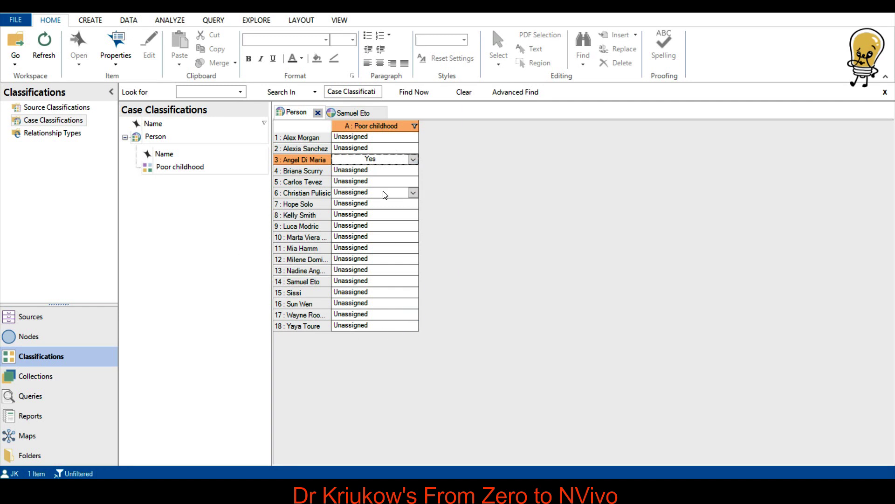
click(413, 182)
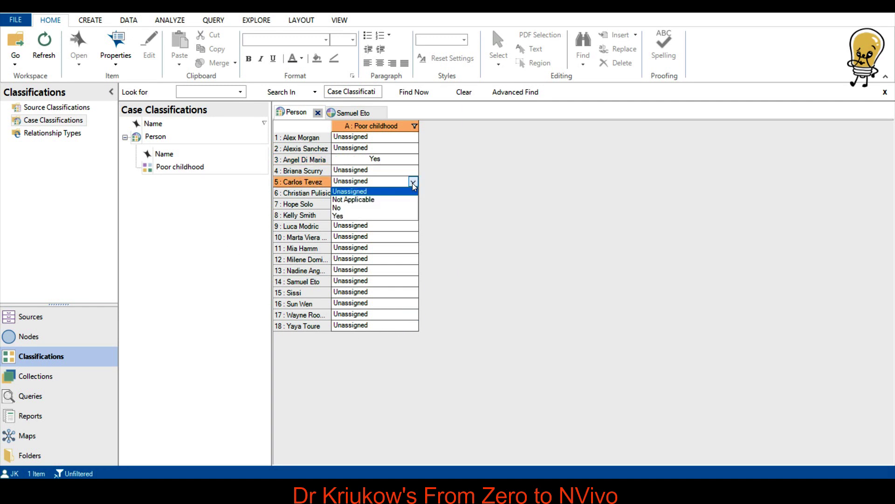
click(413, 183)
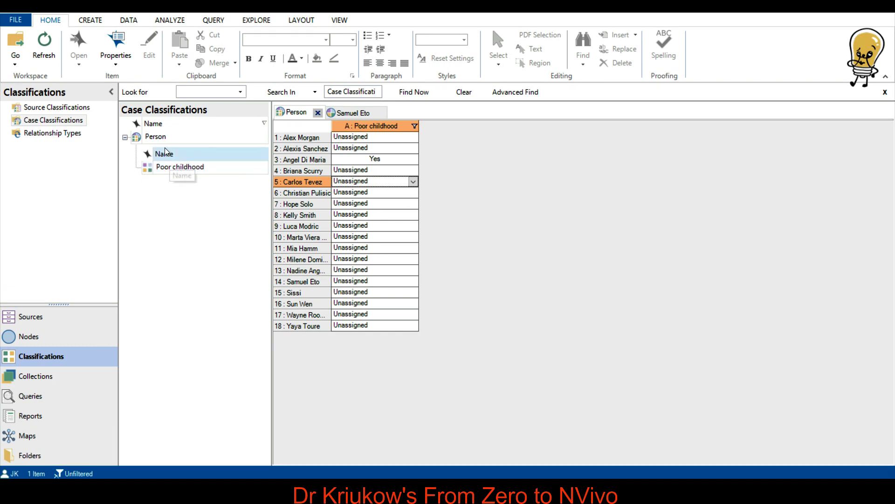
Step: Add an Integer attribute named Age to the Person classification
right_click(149, 138)
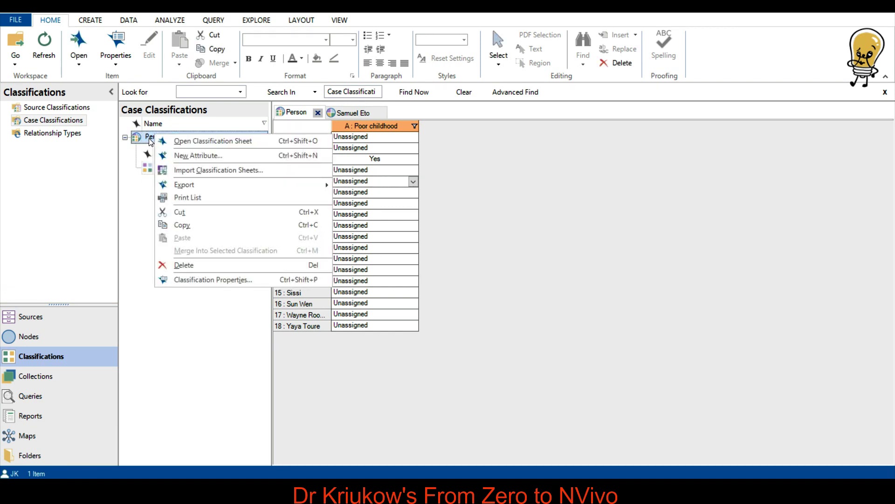
click(196, 154)
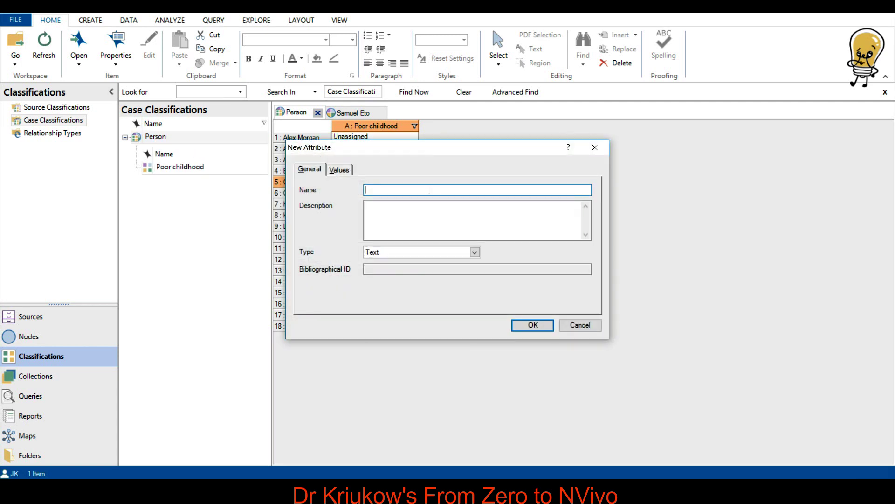
text(Age)
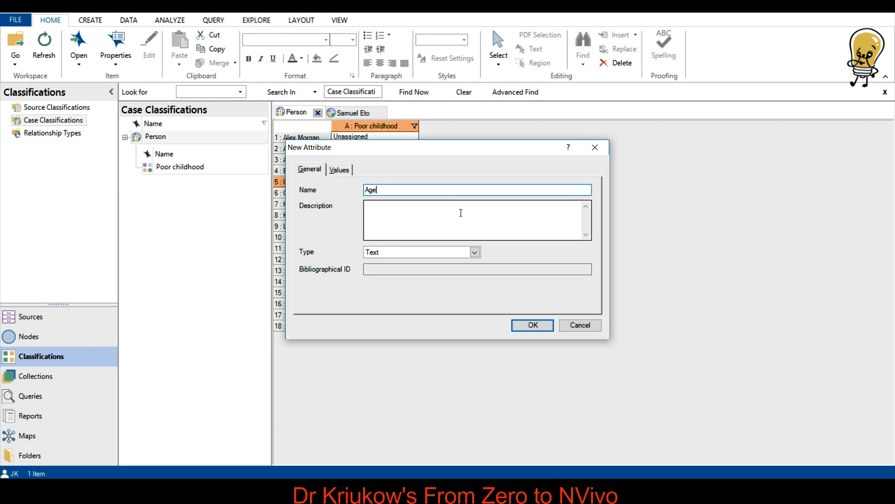
click(475, 251)
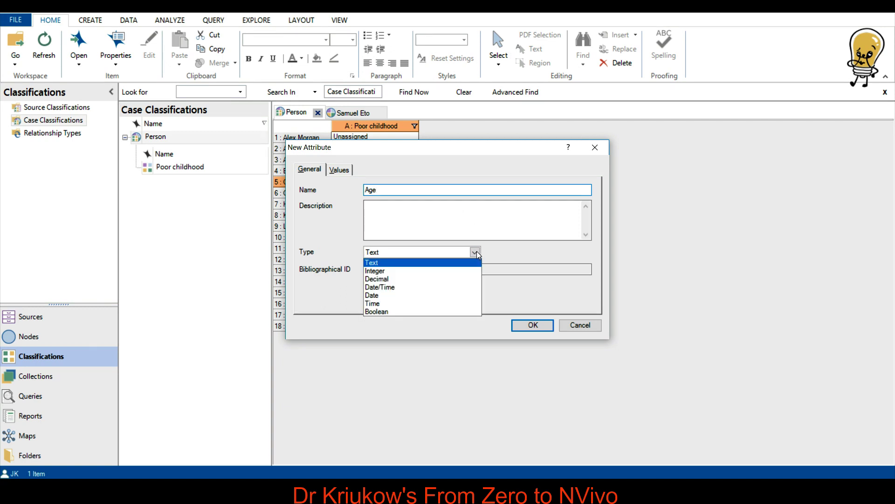
click(384, 271)
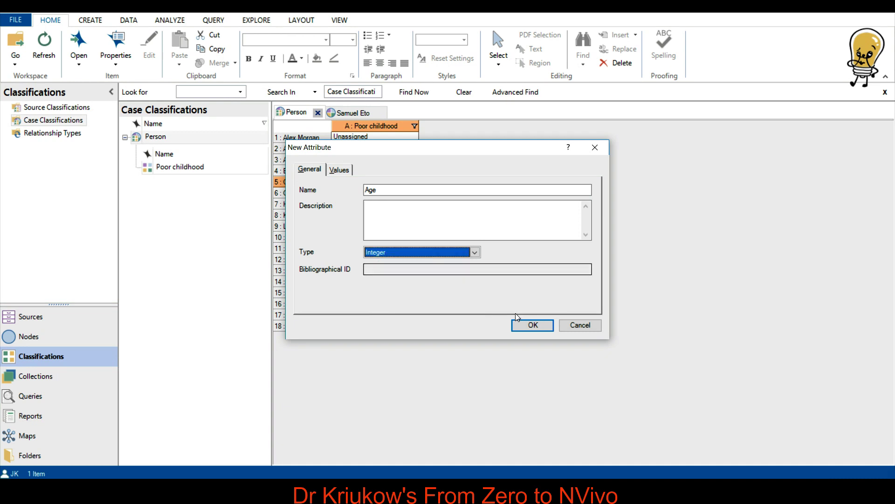
click(336, 174)
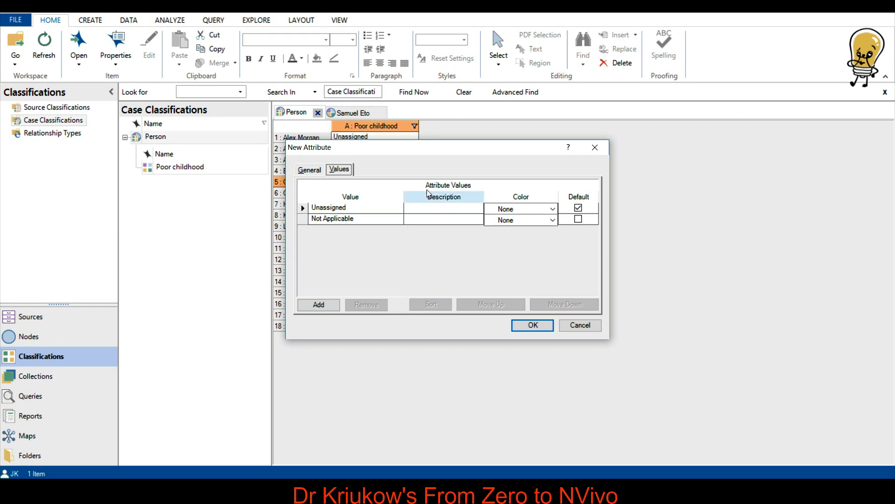
drag(414, 153, 670, 158)
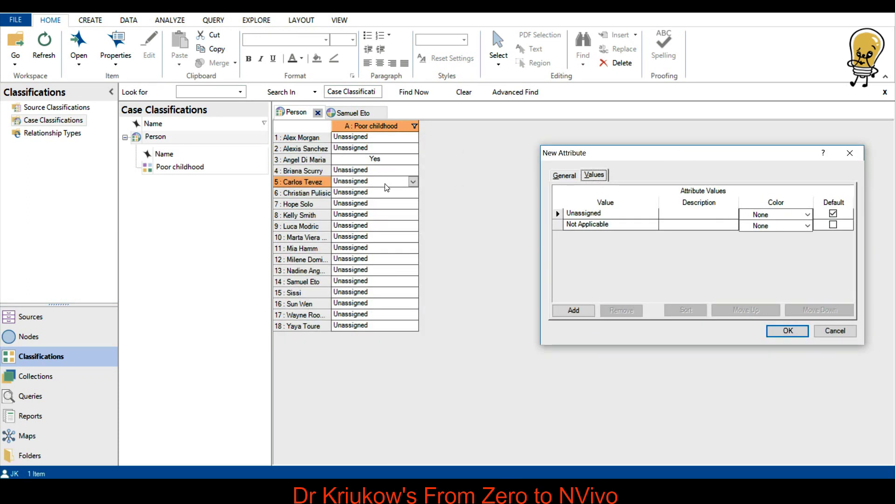
click(786, 331)
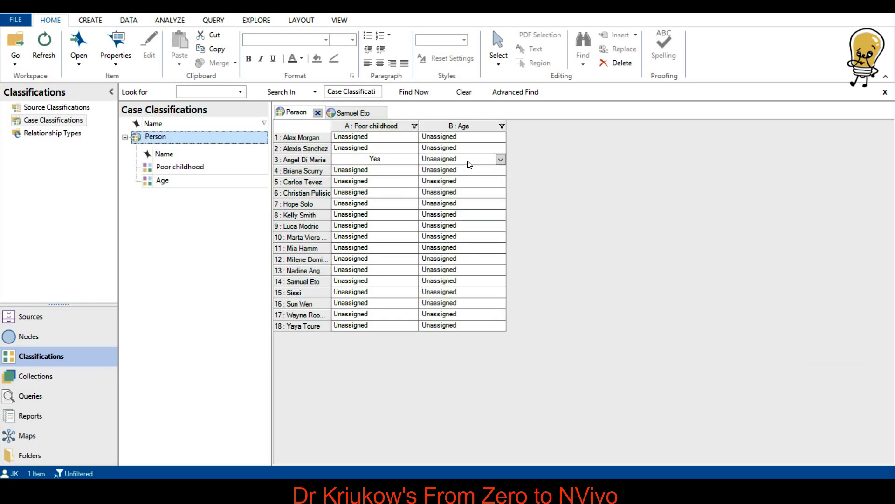
Step: Find Samuel Eto's birth year, 1981, in his case text under Nodes > Cases
click(496, 162)
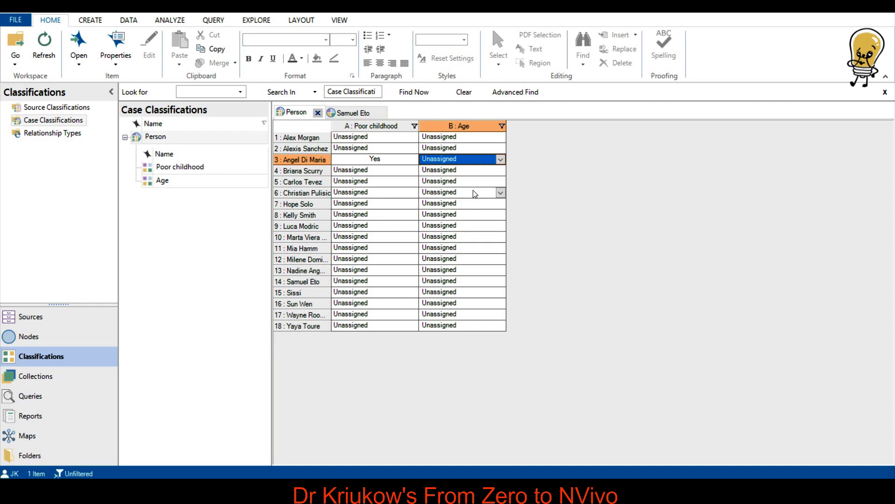
click(52, 339)
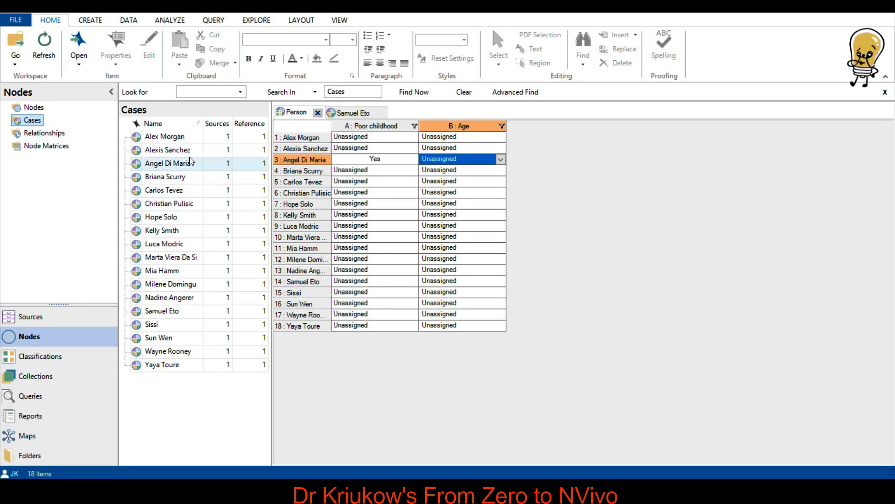
click(178, 309)
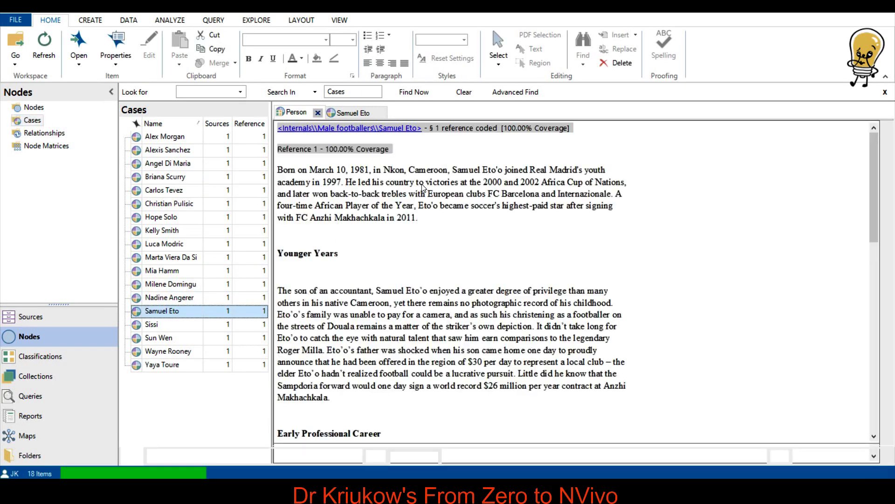
double_click(357, 171)
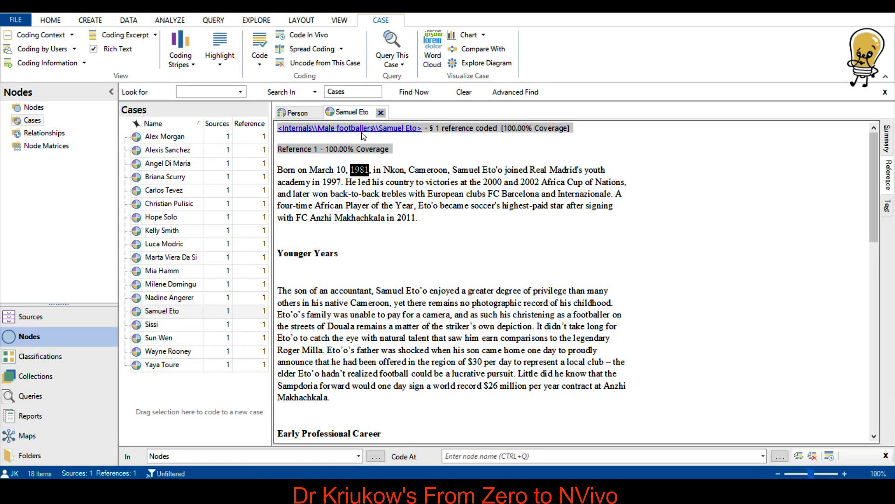
Step: Enter 37 as Samuel Eto's Age in the Person classification sheet
click(301, 115)
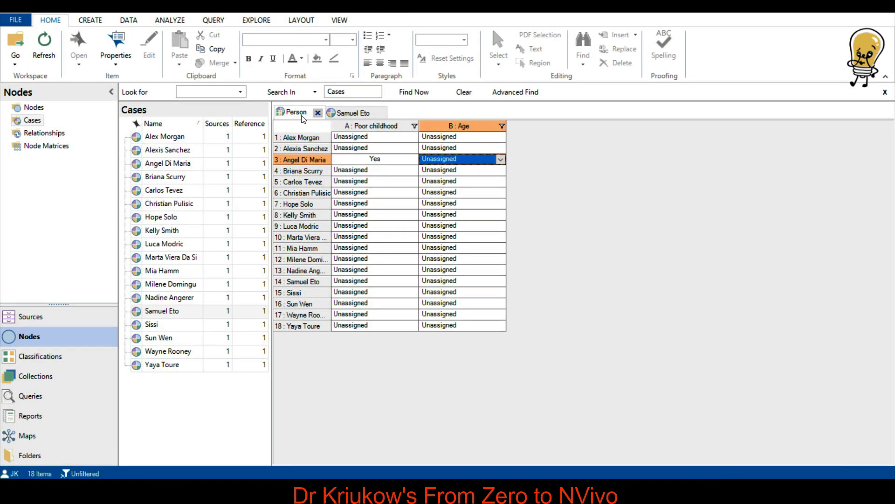
click(466, 282)
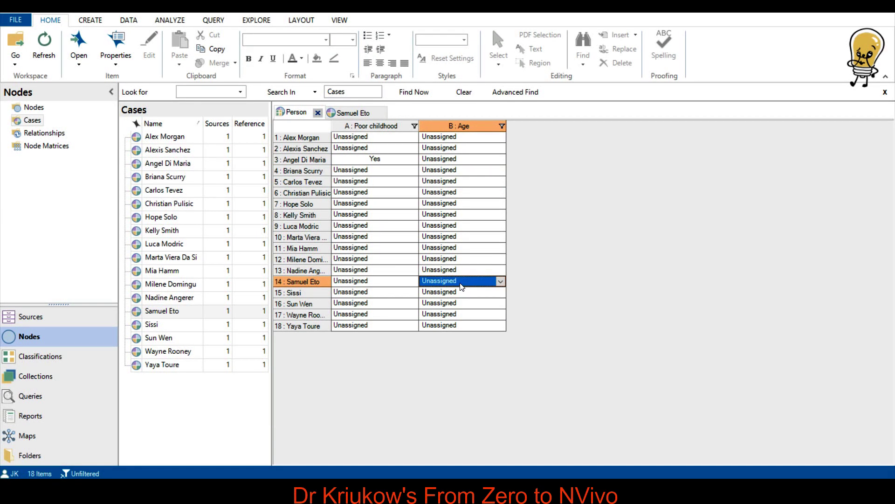
click(501, 281)
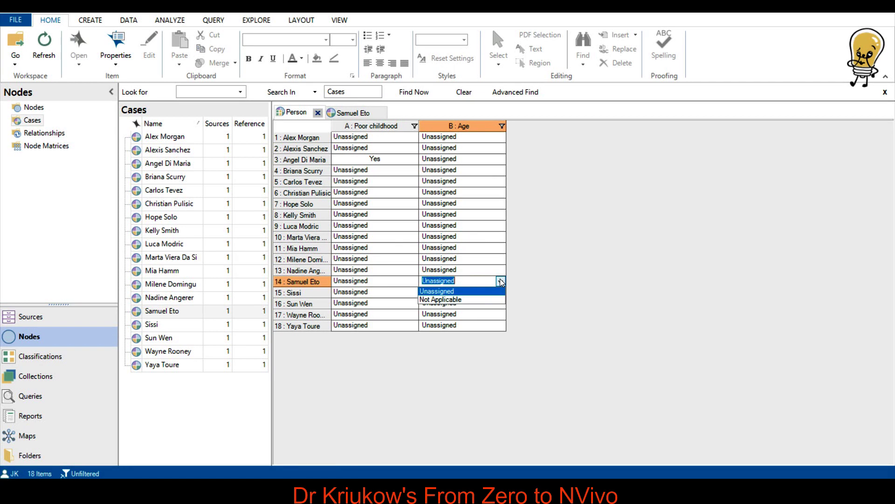
click(457, 279)
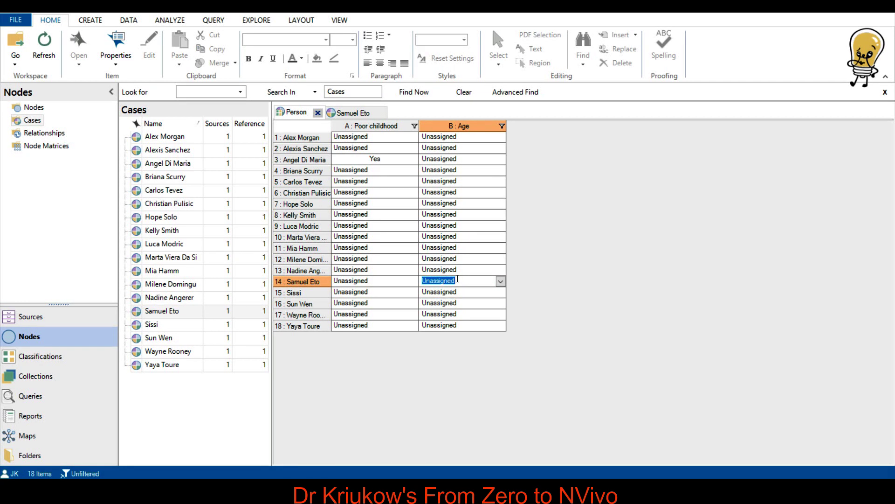
text(37)
key(Return)
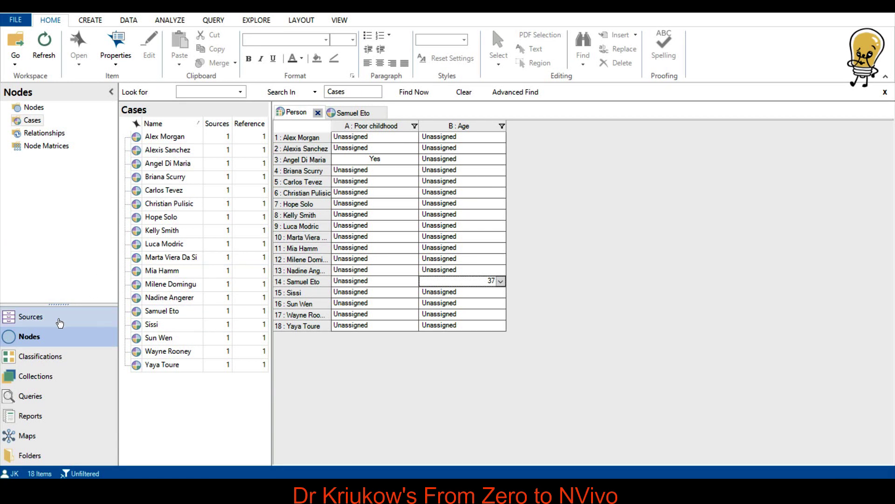
Step: Start a Text attribute named Gender for the Person classification
click(45, 359)
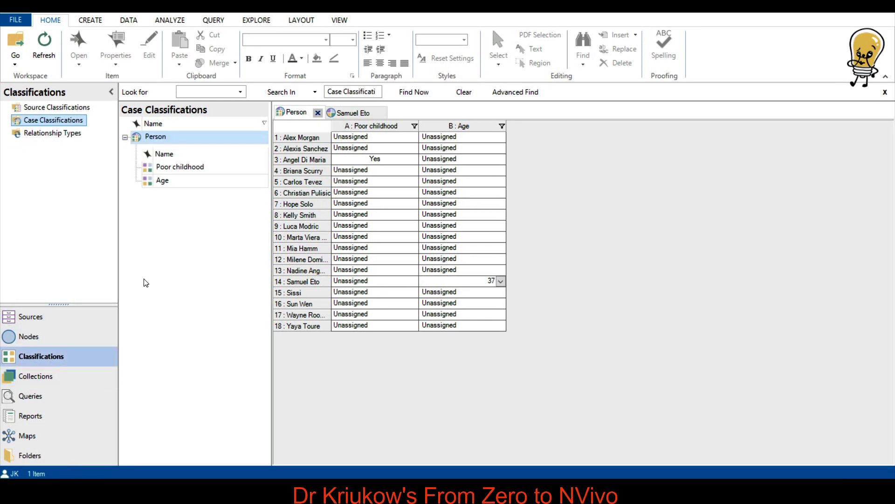
right_click(159, 140)
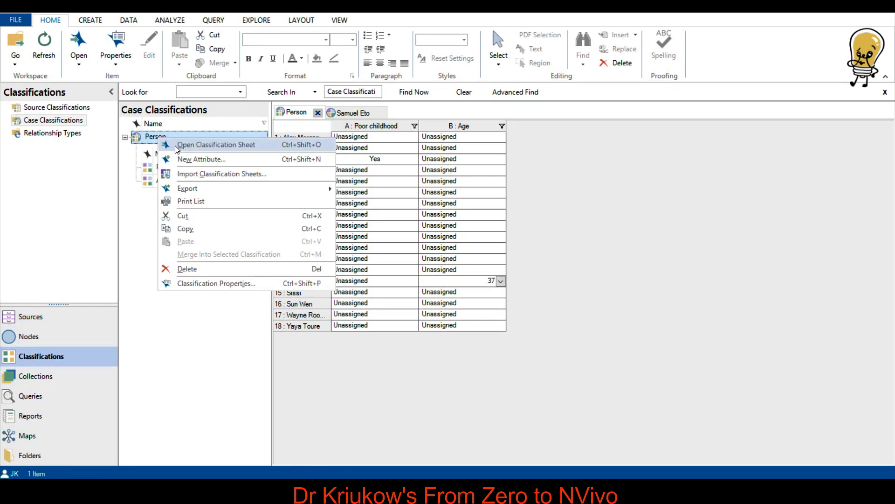
click(191, 165)
text(Gender)
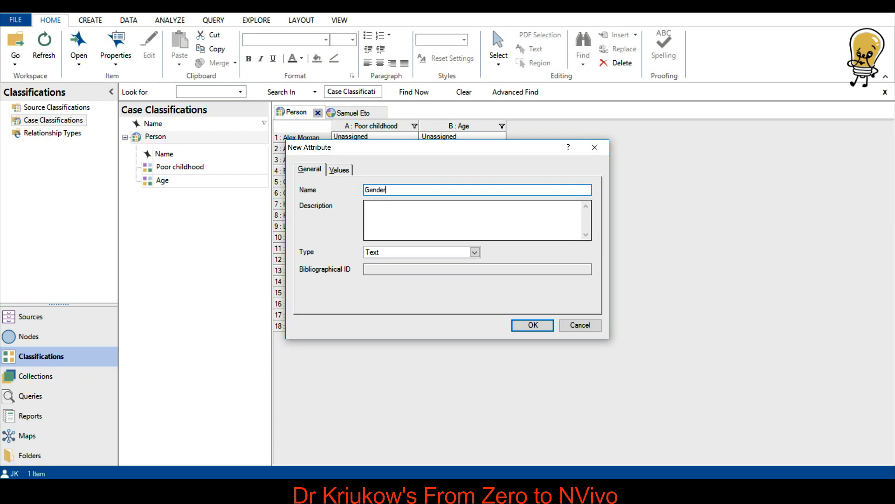
click(389, 253)
click(389, 253)
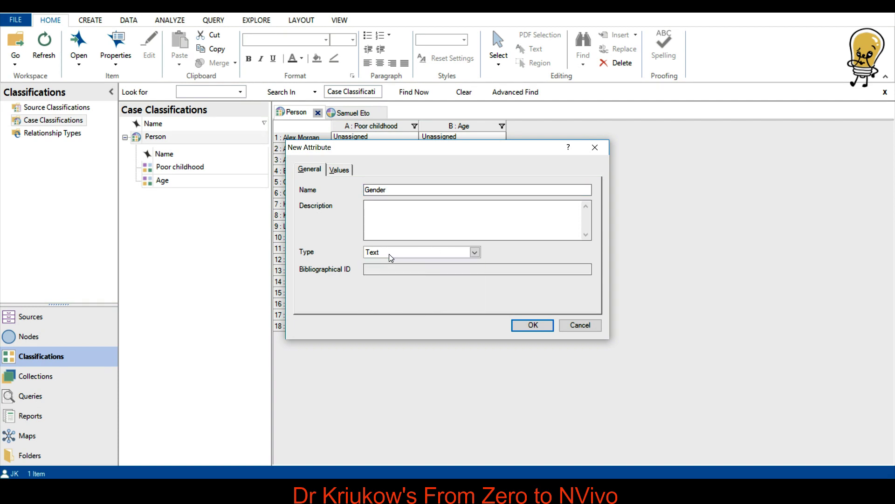
click(338, 170)
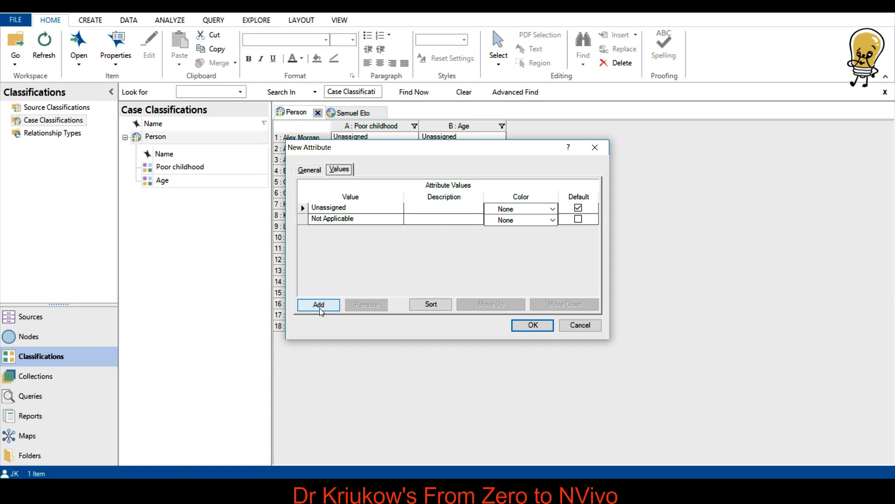
Step: Add Male and Female as Gender values and create the attribute
click(320, 308)
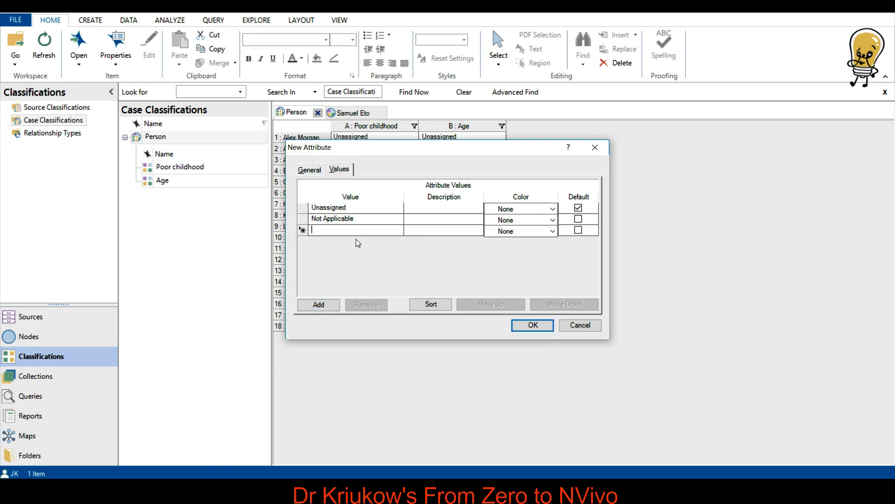
text(Male)
click(323, 305)
text(Female)
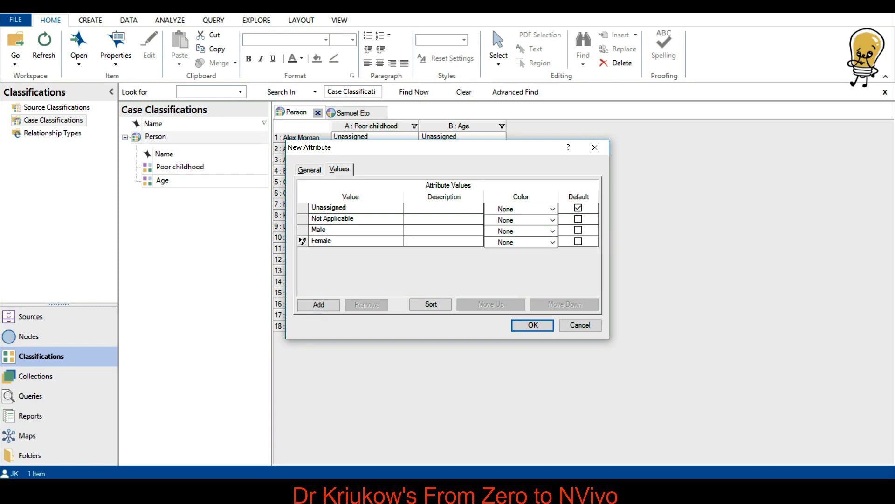
click(533, 325)
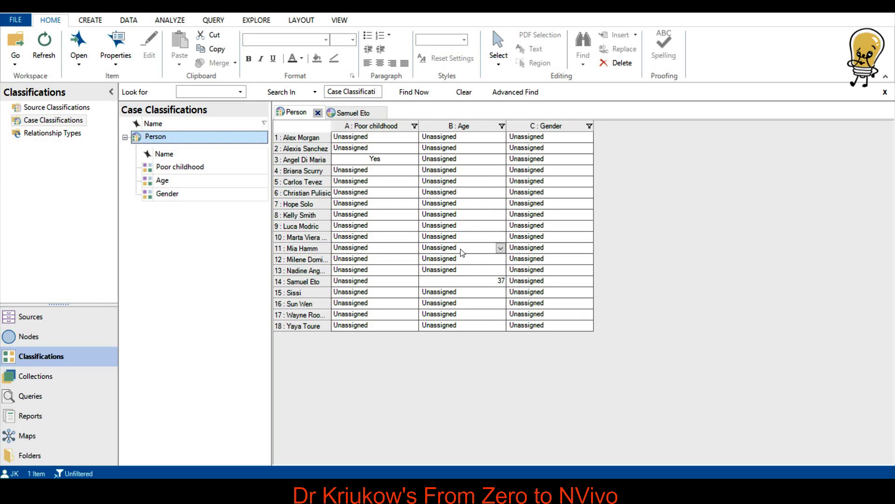
Step: Set Gender to Female for the first case and Male for the second
click(587, 138)
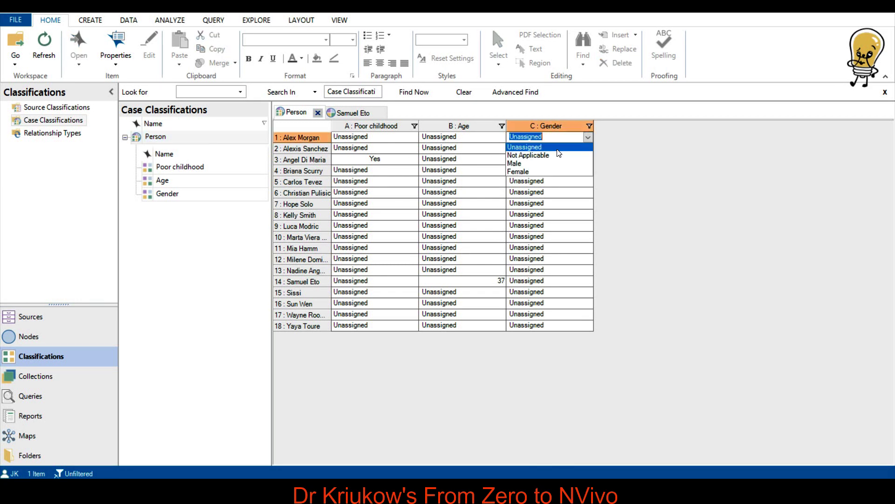
click(520, 171)
click(588, 149)
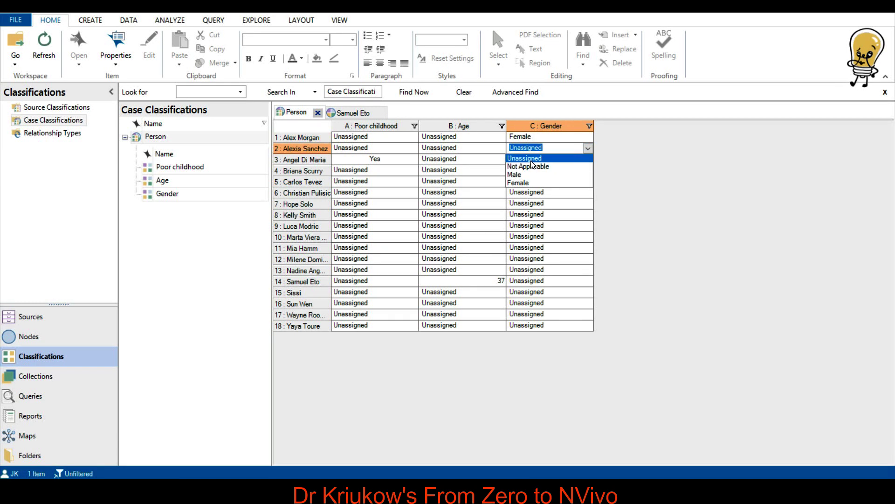
click(521, 173)
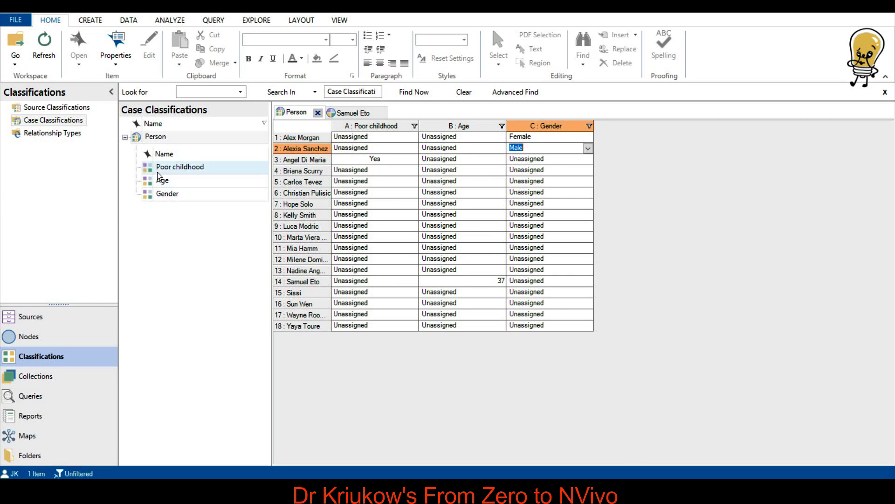
Step: Create a new Person attribute named 'Age range' with type Text
drag(157, 178, 161, 137)
right_click(160, 136)
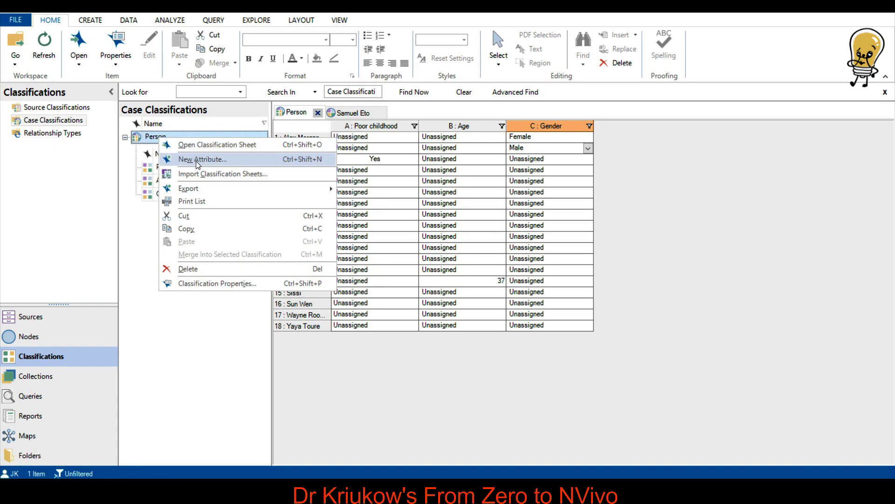
click(196, 159)
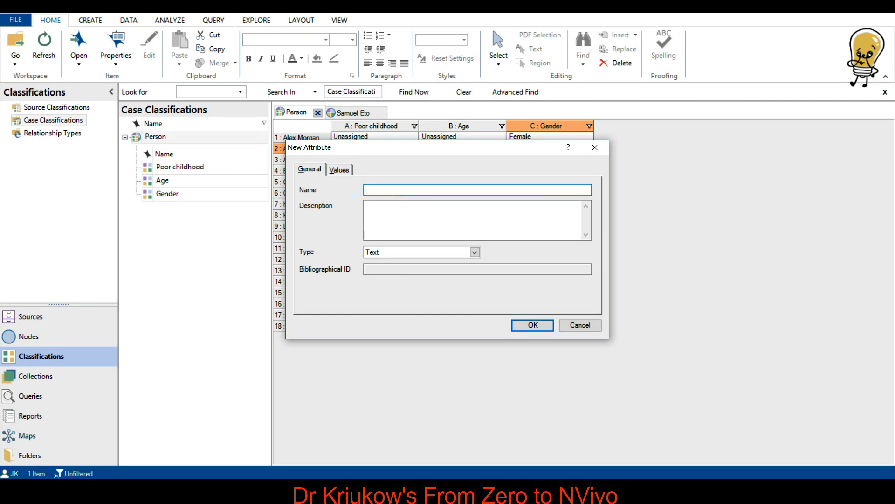
click(475, 254)
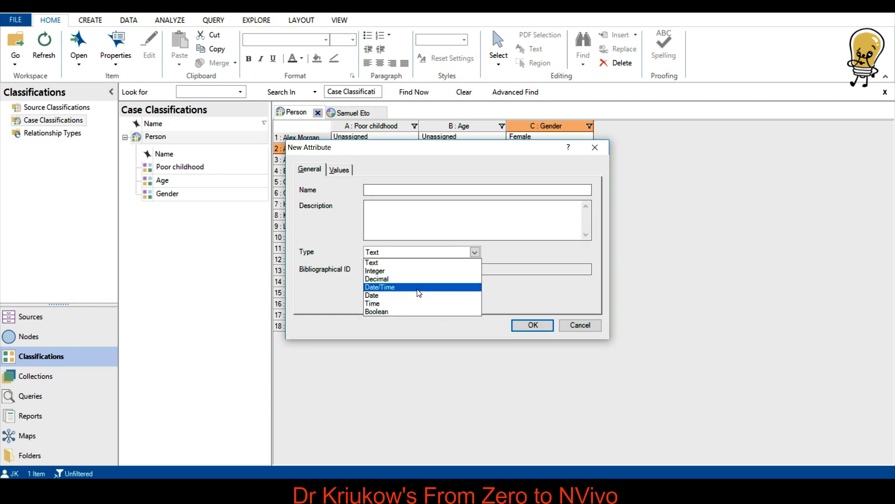
click(407, 188)
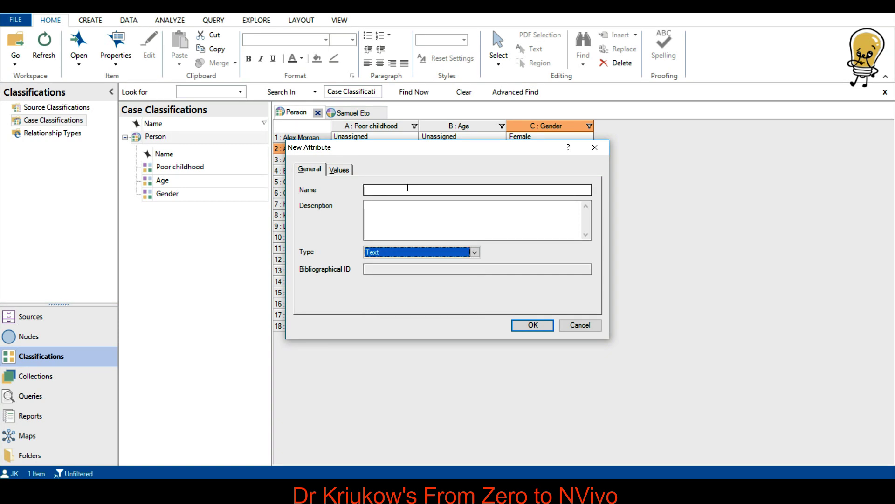
click(408, 188)
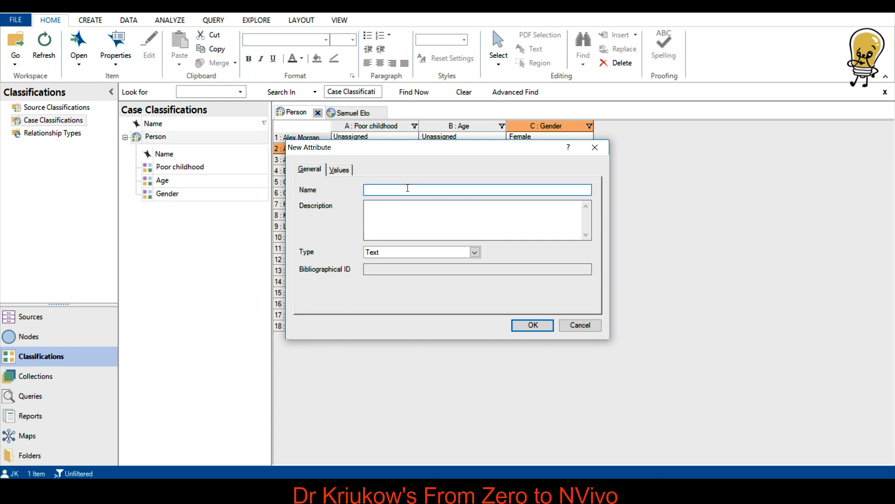
text(Age range)
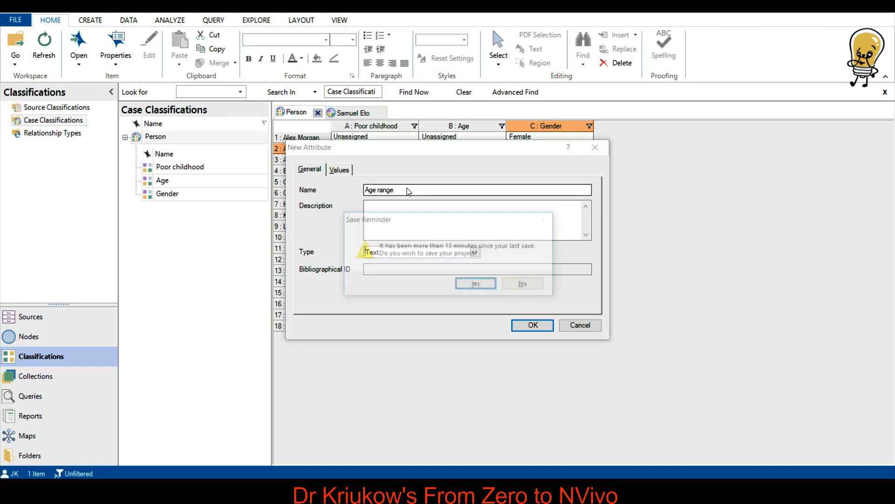
Step: Decline the save reminder and check the Age range attribute's type options
click(525, 286)
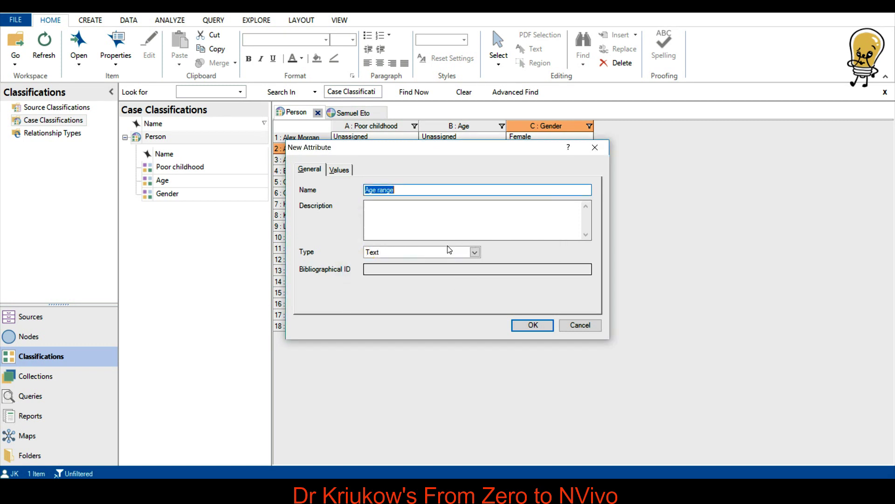
click(415, 229)
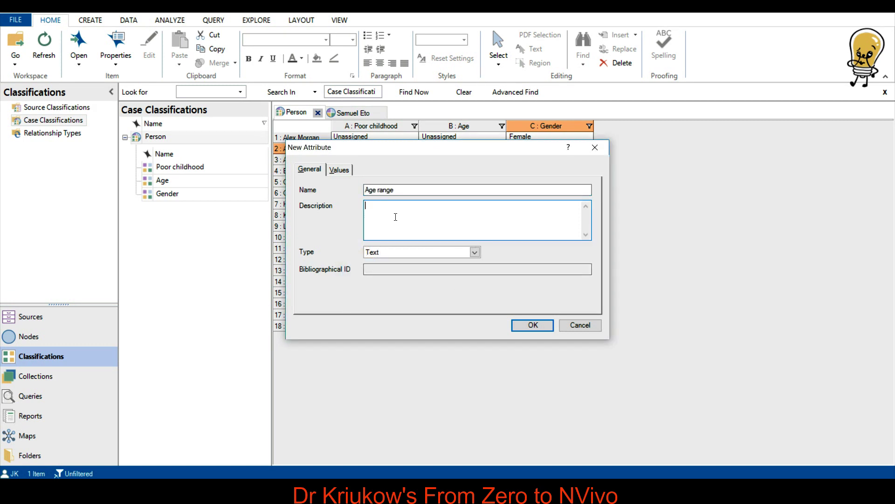
drag(436, 155, 745, 134)
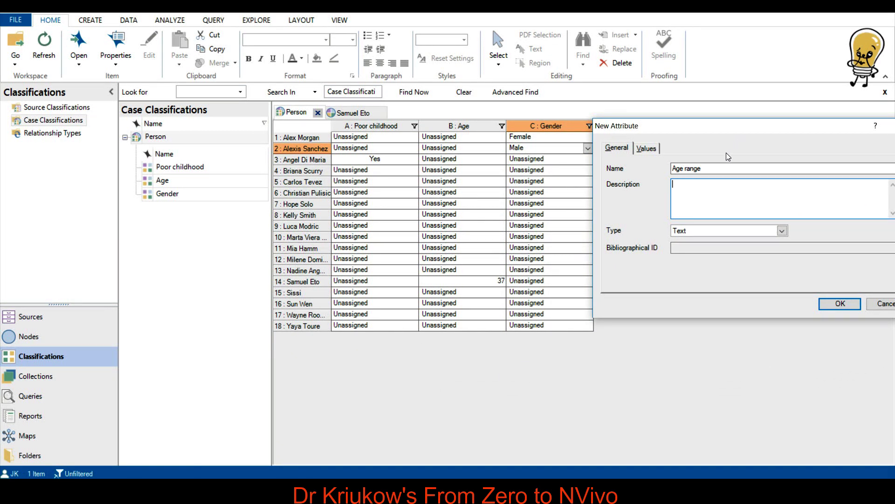
drag(710, 129, 527, 117)
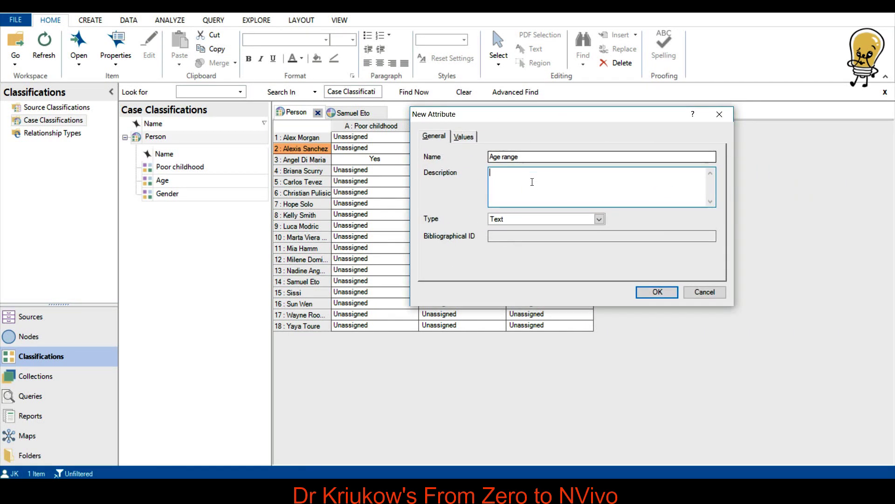
click(598, 221)
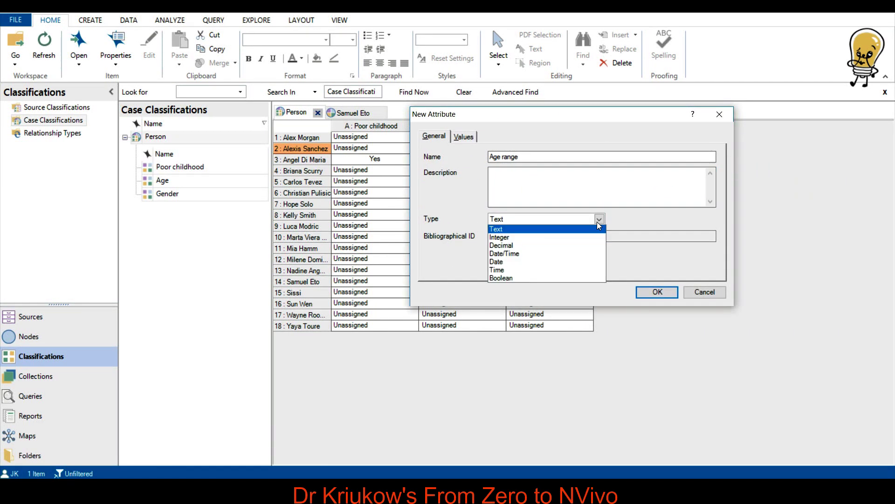
Step: Keep Text type and add the values 20-30 and 30-40 to Age range
click(501, 229)
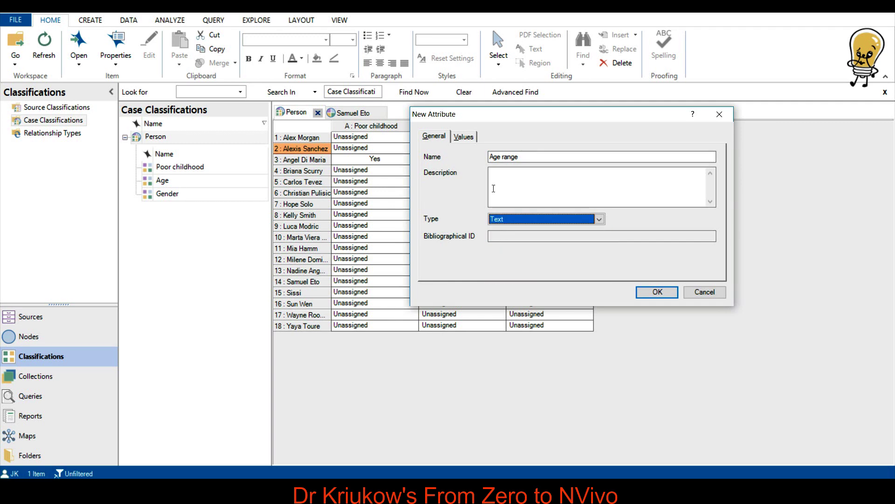
click(462, 135)
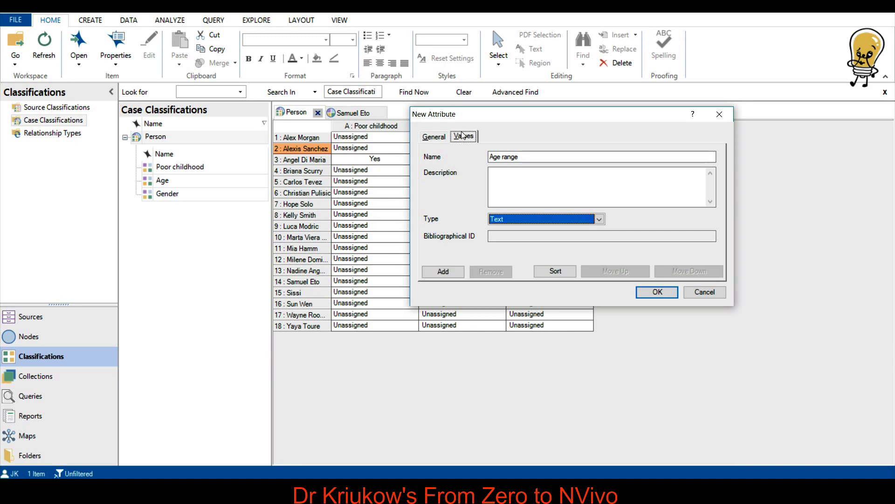
click(429, 271)
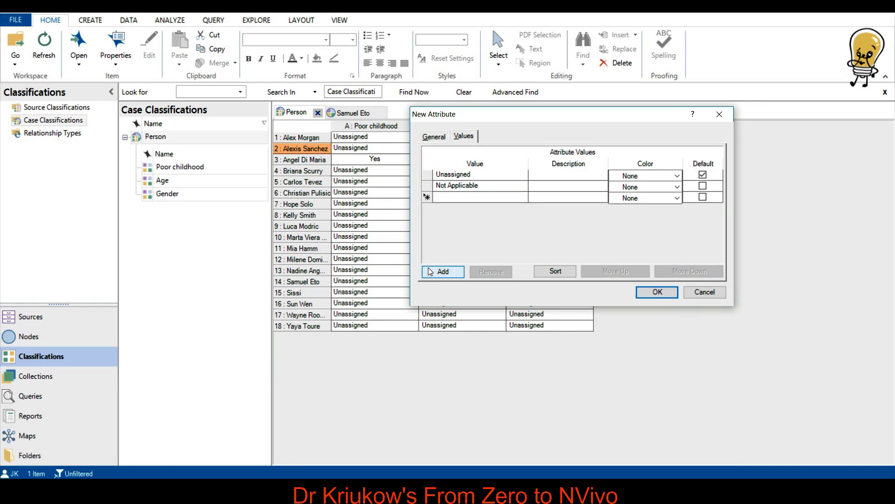
text(20-30)
click(444, 272)
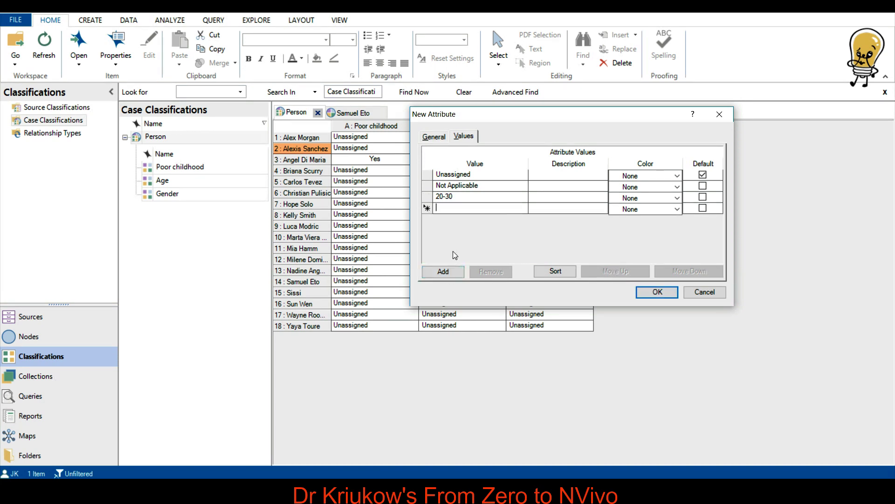
text(30-40)
click(433, 136)
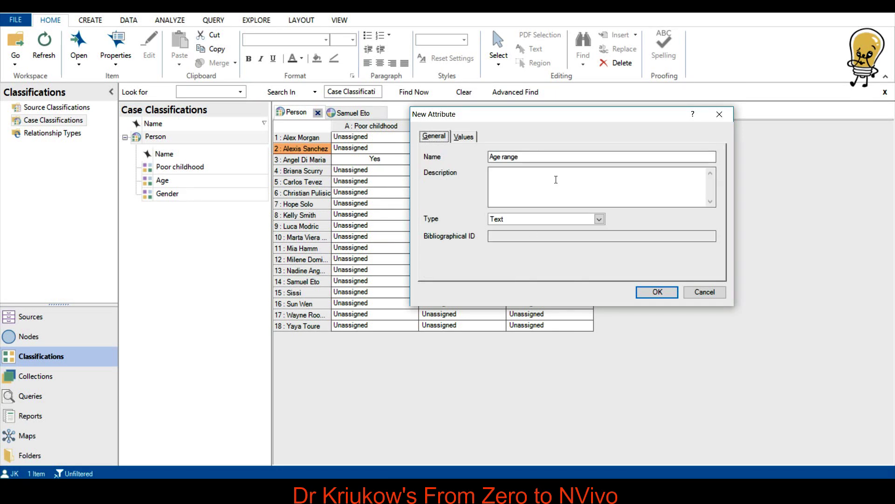